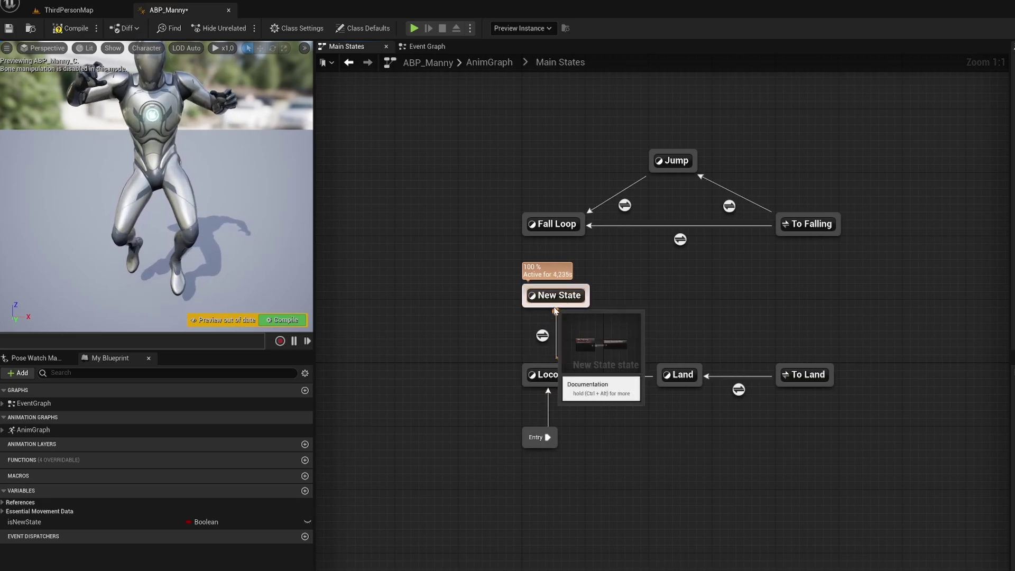
click(264, 522)
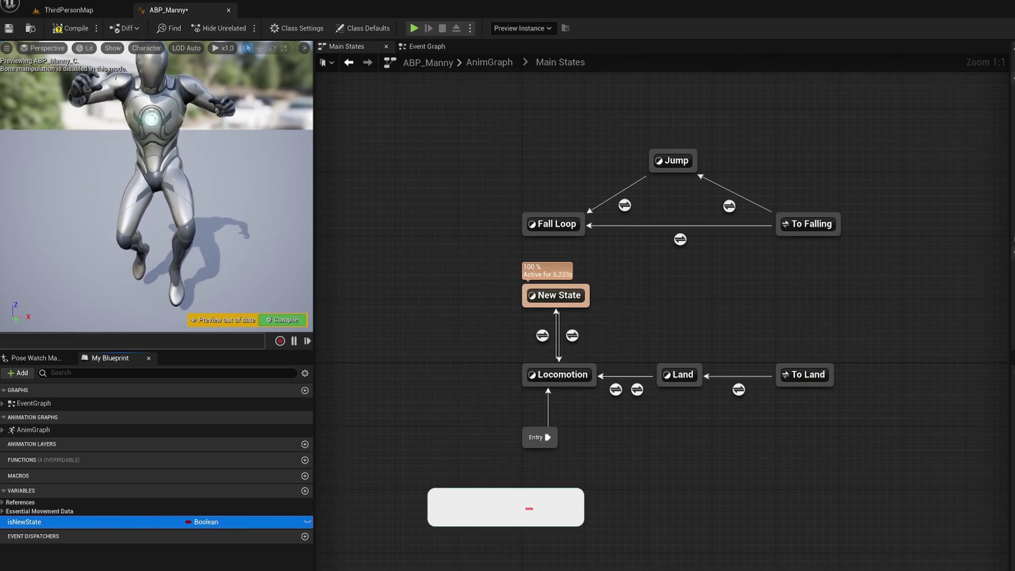
click(300, 321)
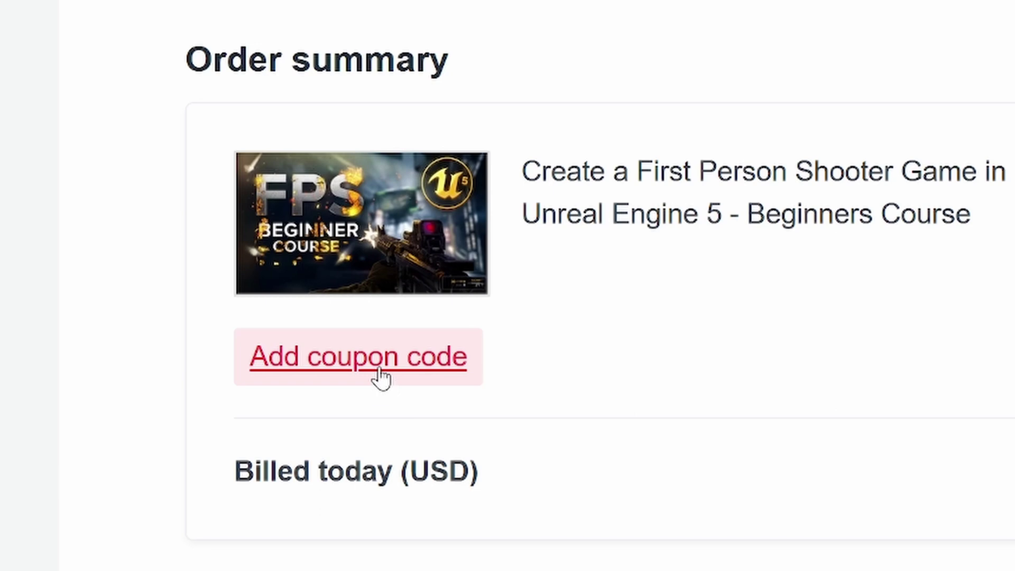
click(378, 368)
text(GORKAGAMES)
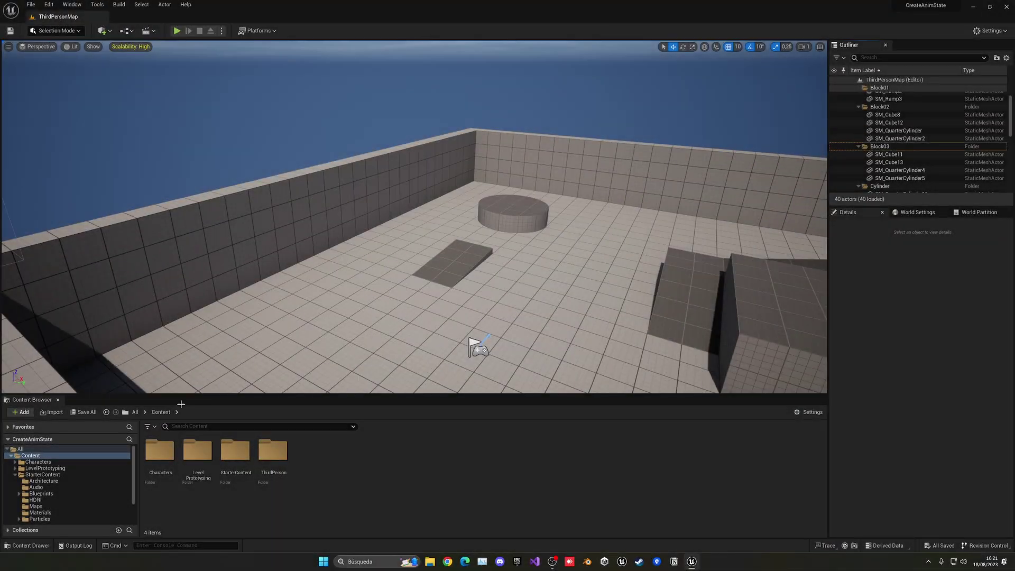
Open the ABP_Manny animation blueprint from Characters/Mannequins/Animations and dock its editor alongside the ThirdPersonMap tab.
double_click(160, 454)
double_click(198, 452)
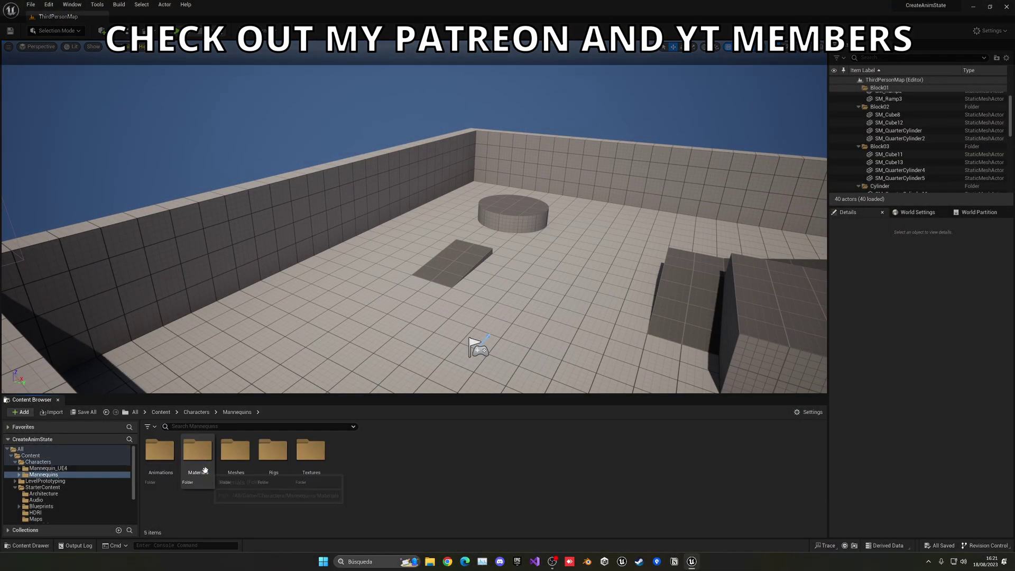
double_click(168, 458)
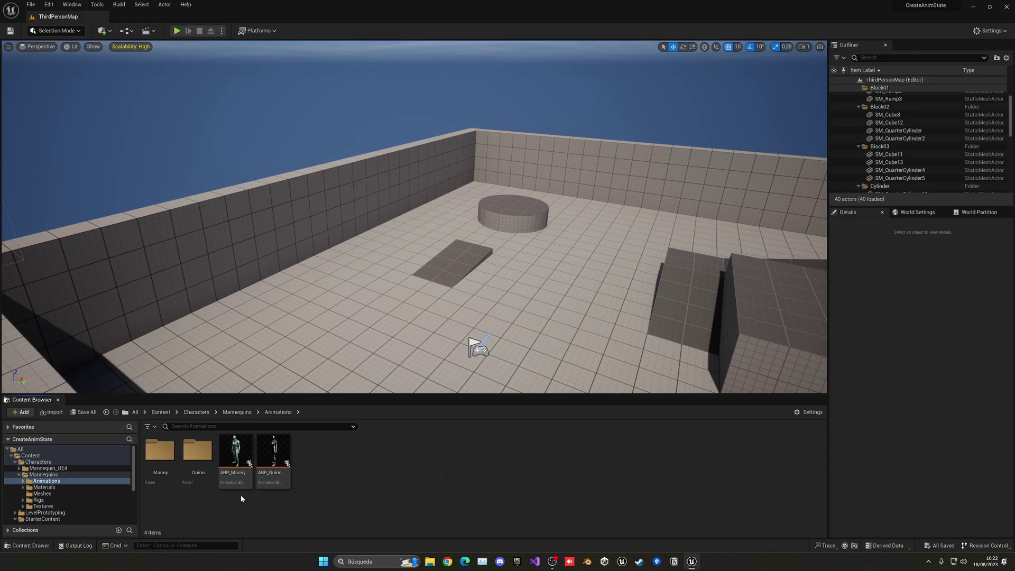
click(234, 444)
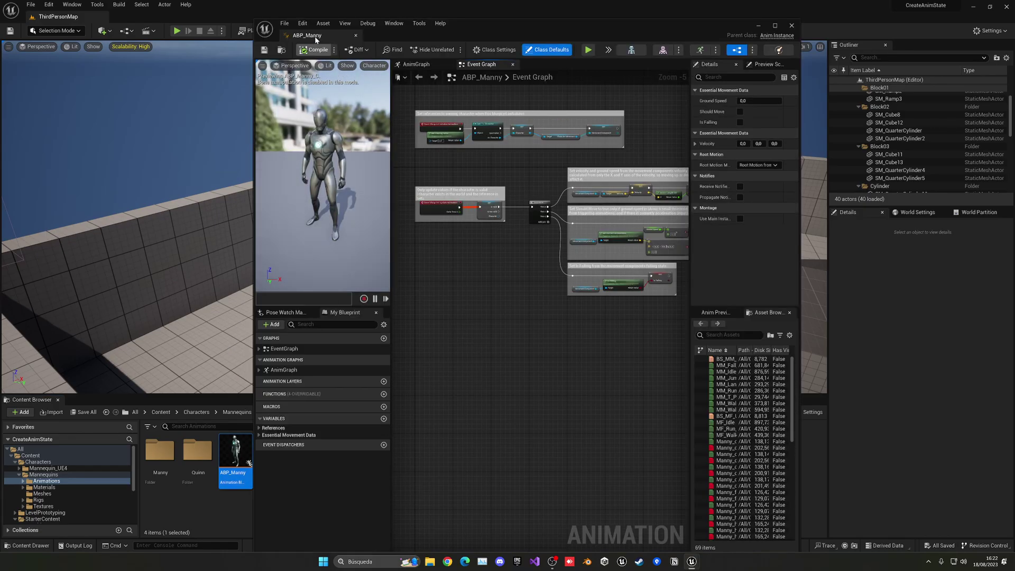
drag(310, 35, 235, 19)
Open the Main States state machine from ABP_Manny's AnimGraph.
click(278, 46)
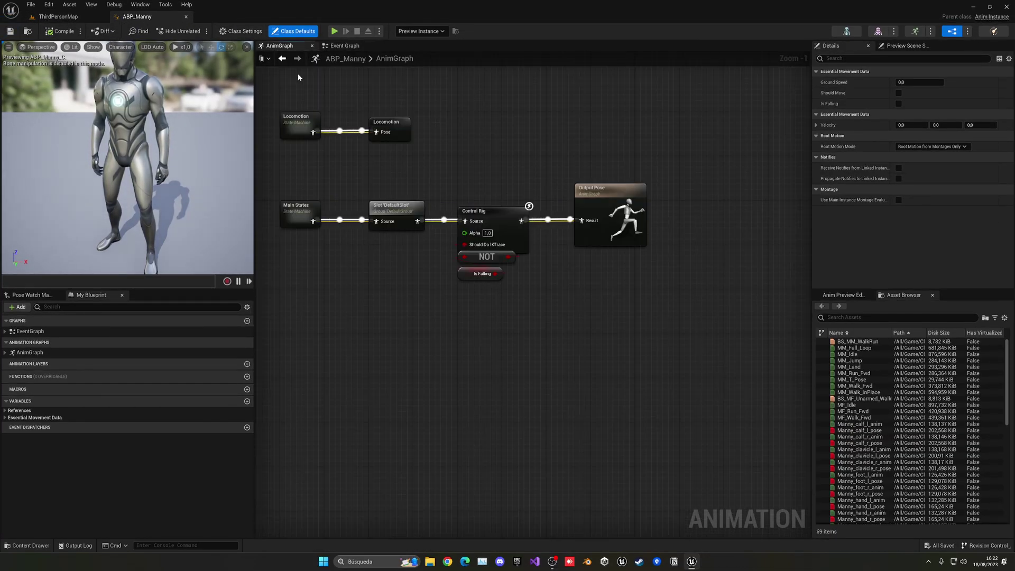
right_drag(484, 133, 528, 167)
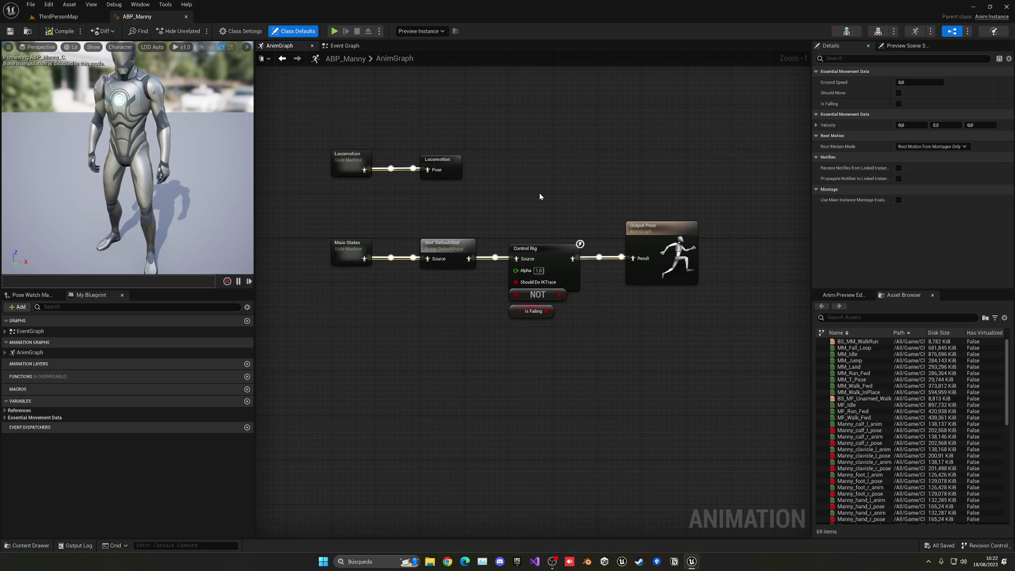
double_click(343, 257)
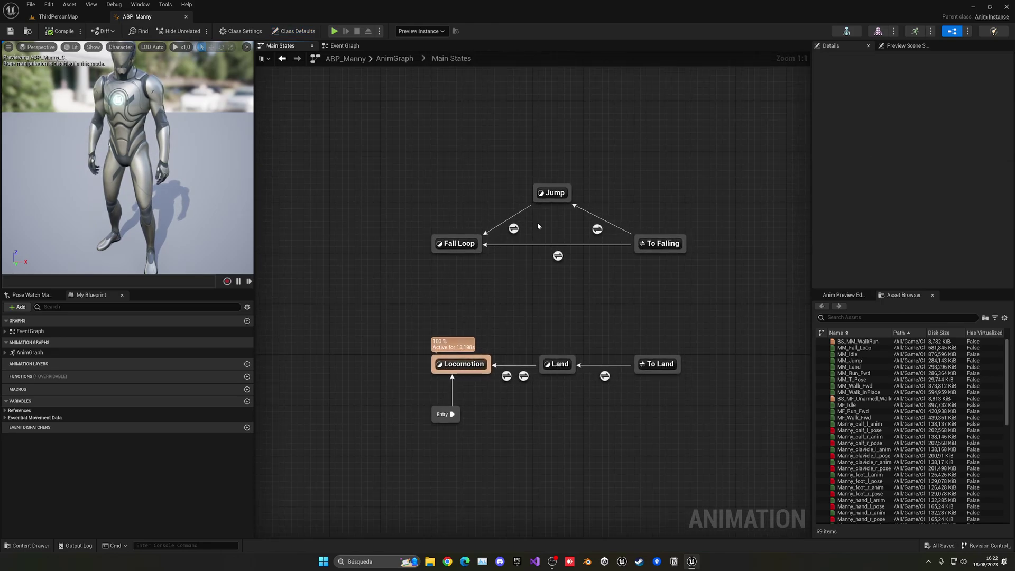
Examine the states and transitions in the Main States graph, including the Locomotion and Land row and the Jump and Fall Loop group.
right_drag(507, 221, 378, 169)
drag(298, 105, 617, 435)
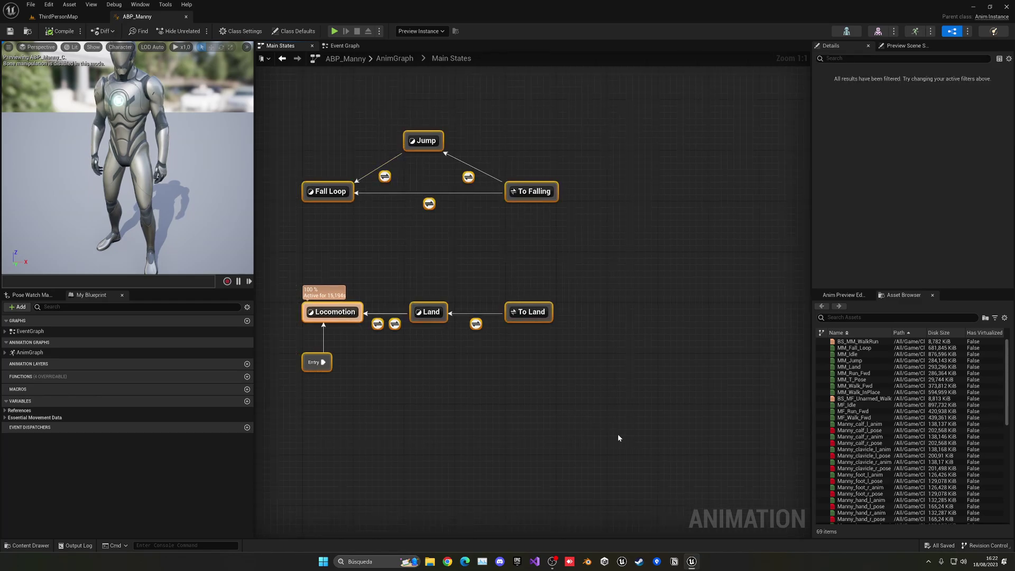
click(618, 435)
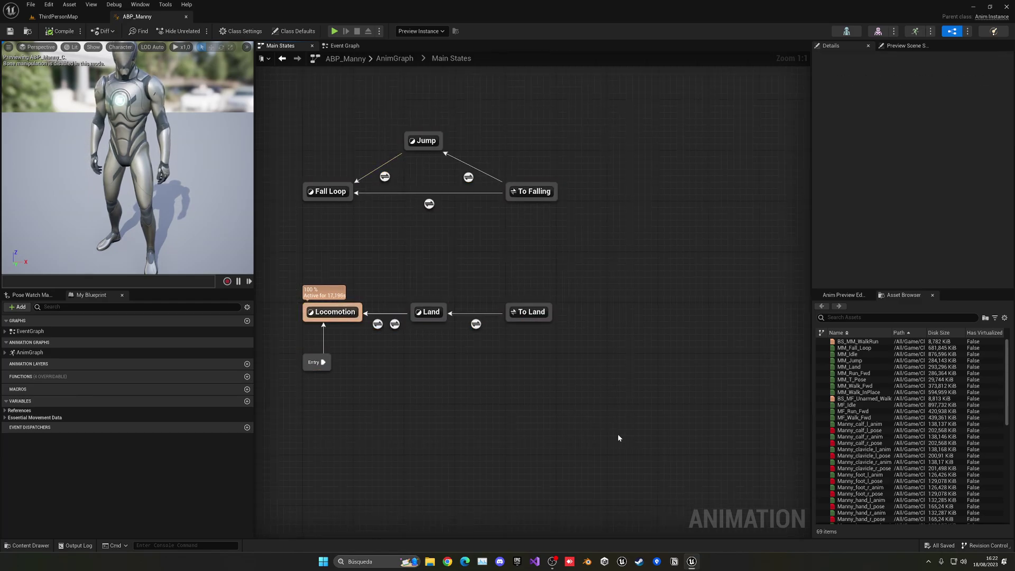
drag(392, 272, 661, 347)
click(636, 347)
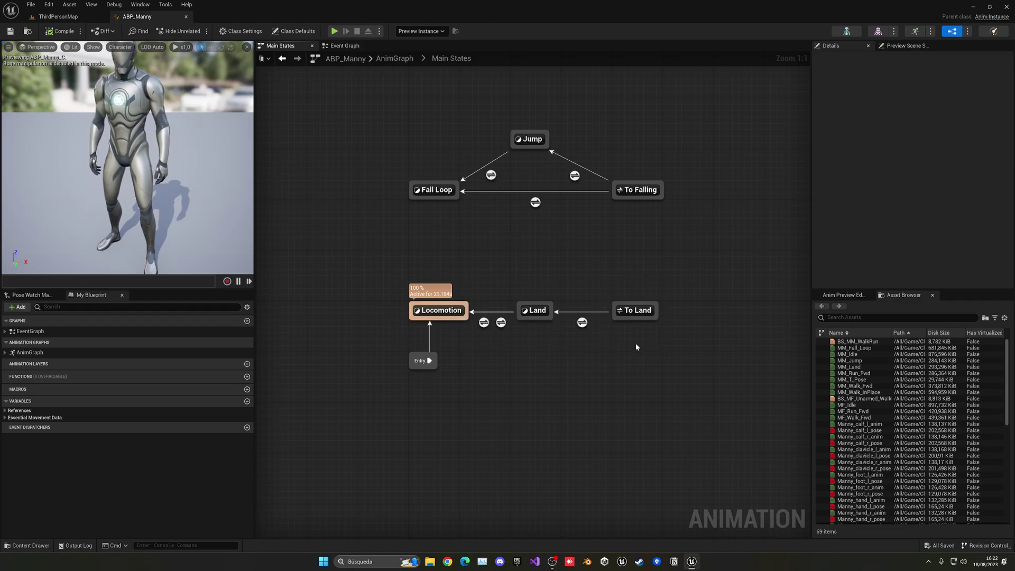
drag(384, 275, 485, 341)
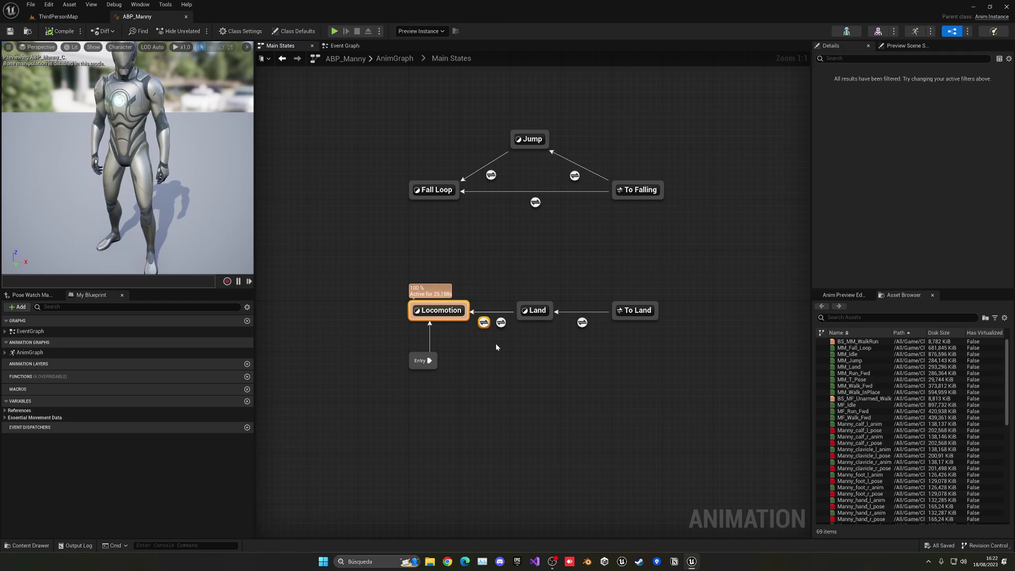
click(573, 326)
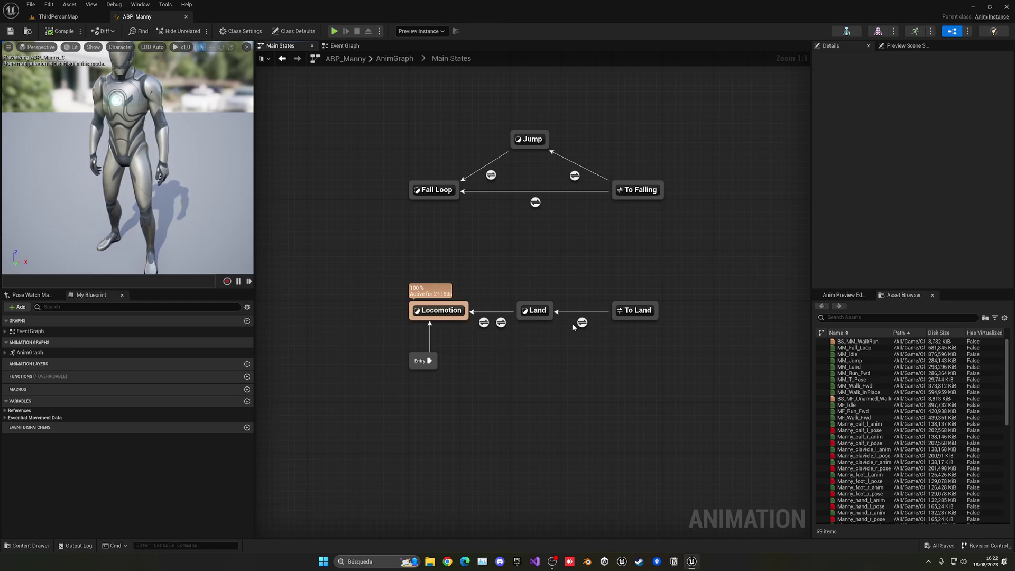
drag(515, 290, 566, 336)
click(567, 337)
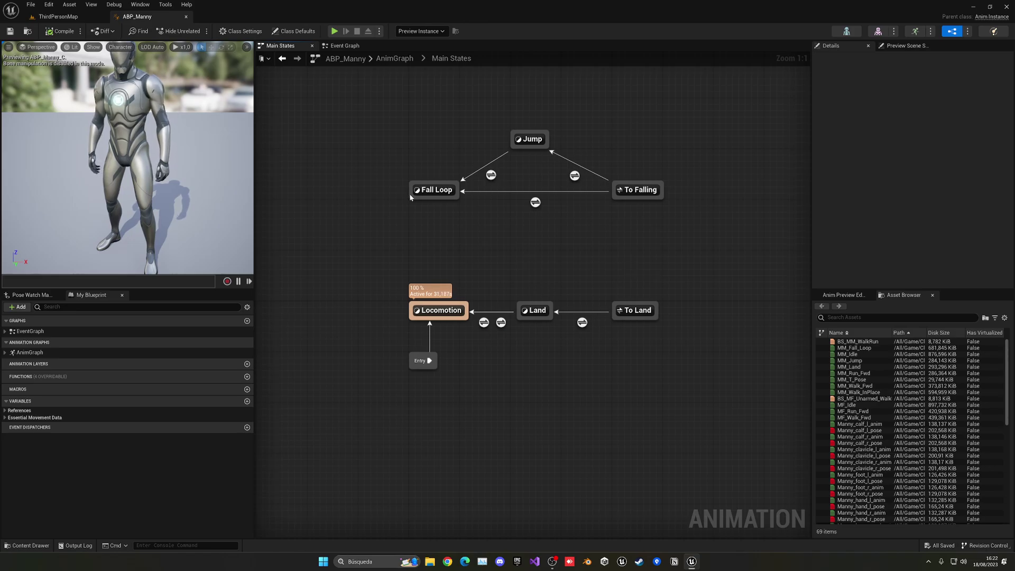
drag(348, 134, 698, 239)
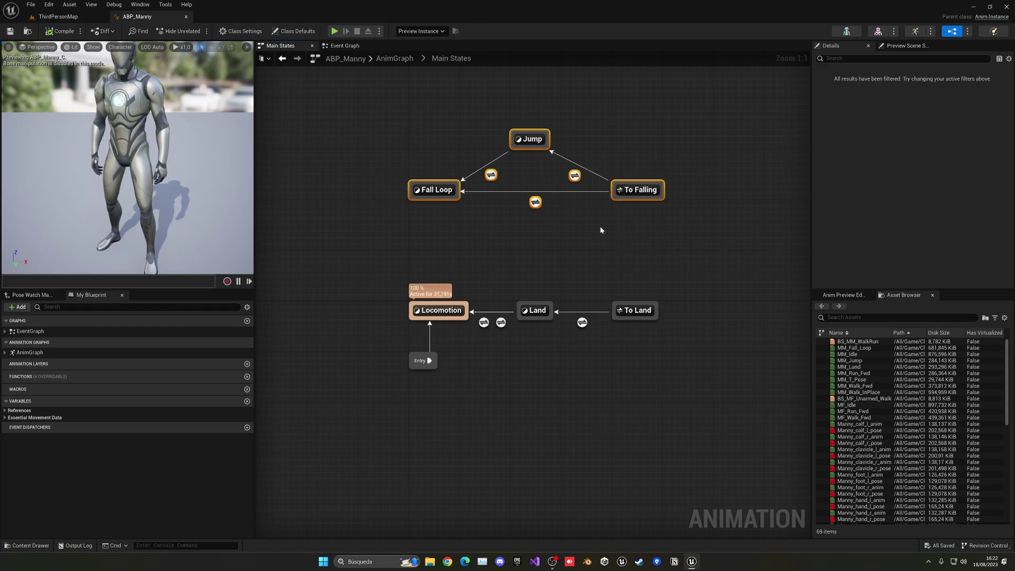
right_drag(590, 351, 593, 310)
click(593, 313)
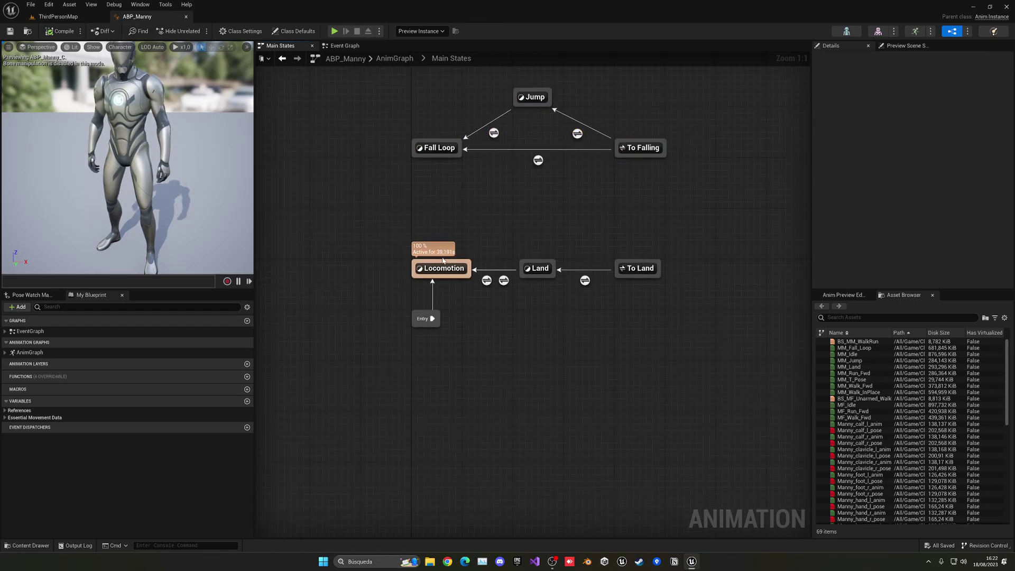
Add a state named New State between Fall Loop and Locomotion, aligned above Locomotion.
right_drag(418, 212, 416, 233)
right_click(423, 208)
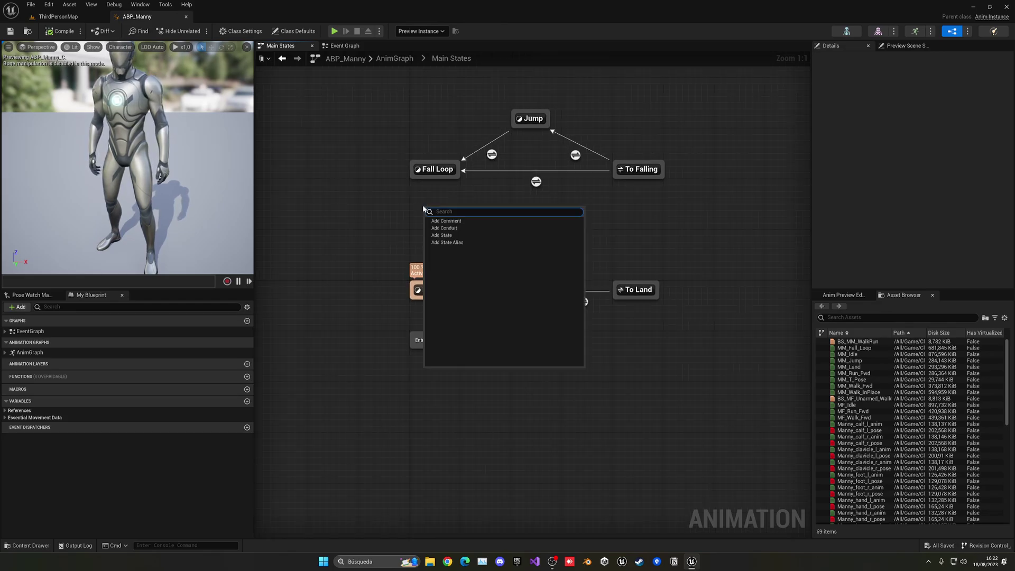
click(455, 236)
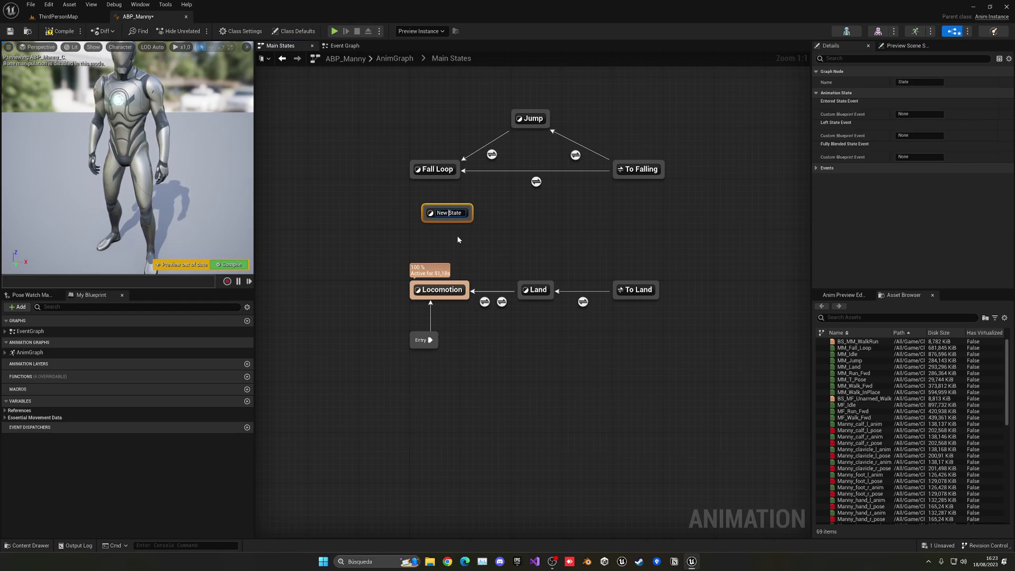
key(Return)
drag(456, 216, 444, 215)
right_drag(475, 235, 467, 211)
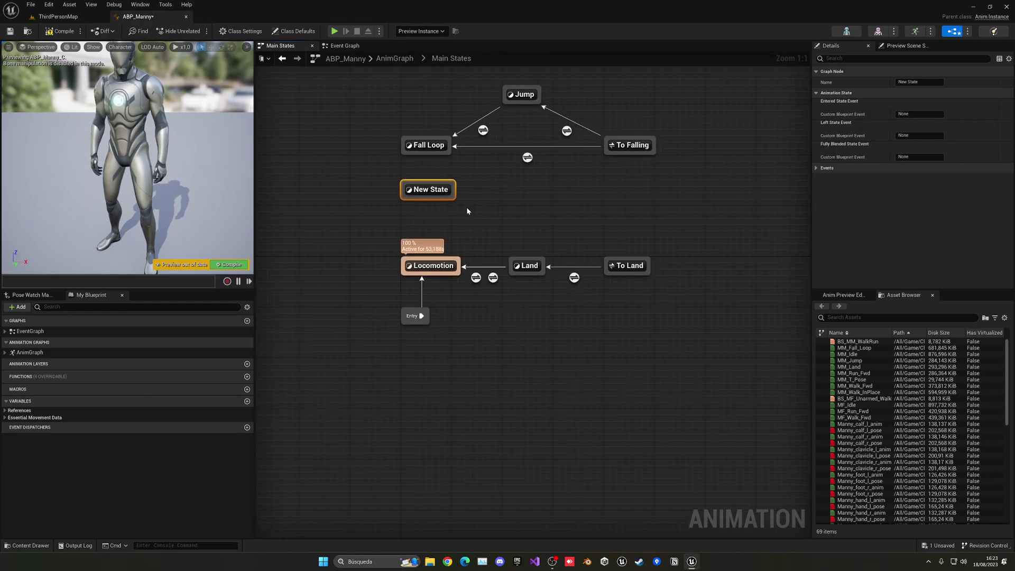
drag(441, 192, 441, 205)
click(474, 217)
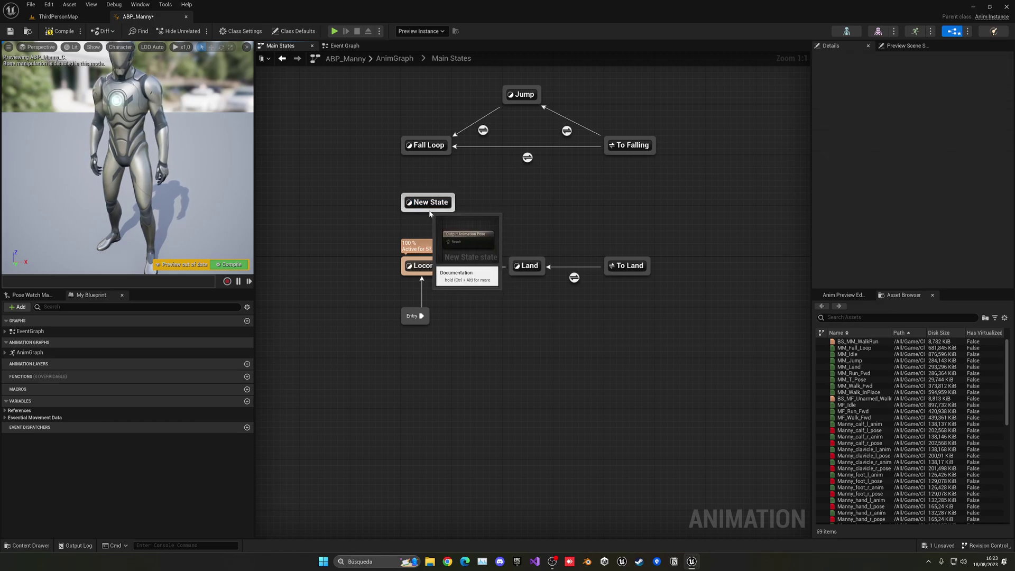
Link Locomotion and New State with transitions in both directions and select the Locomotion to New State transition.
mouse_move(429, 213)
mouse_down()
mouse_move(431, 264)
mouse_move(421, 208)
mouse_up()
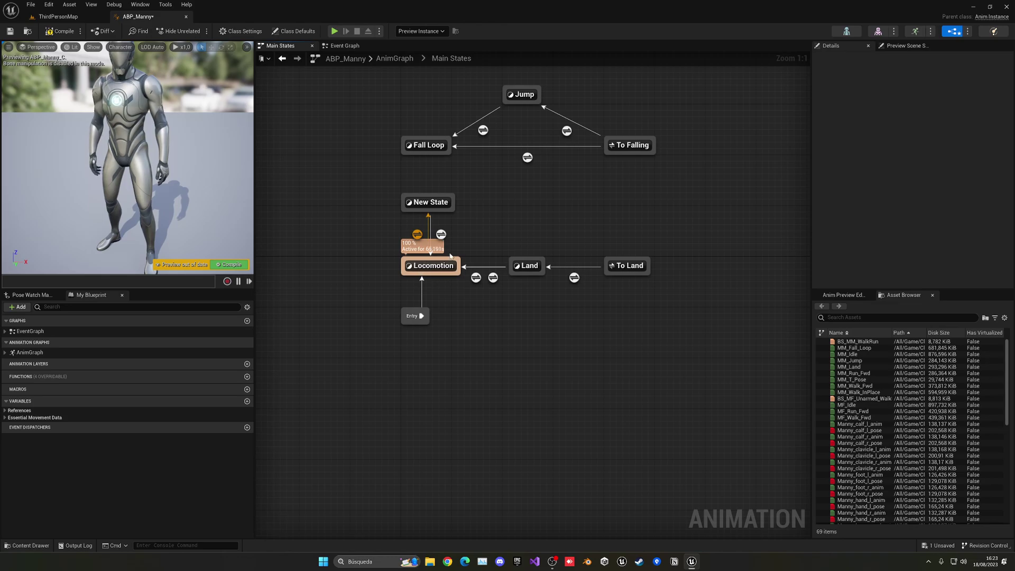
click(417, 235)
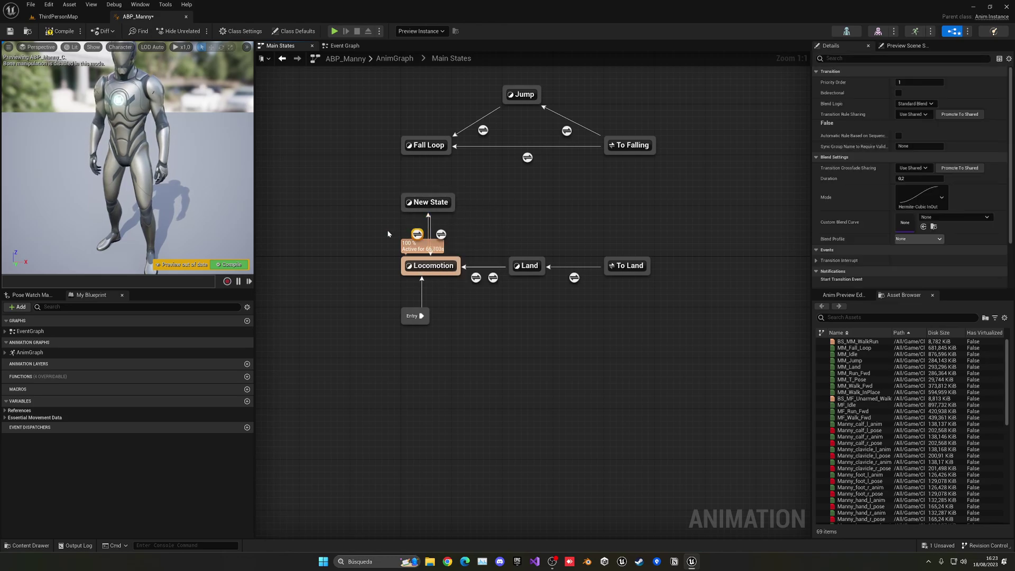
In the Locomotion to New State rule, create a Boolean variable isNewState and connect it to Can Enter Transition.
double_click(417, 234)
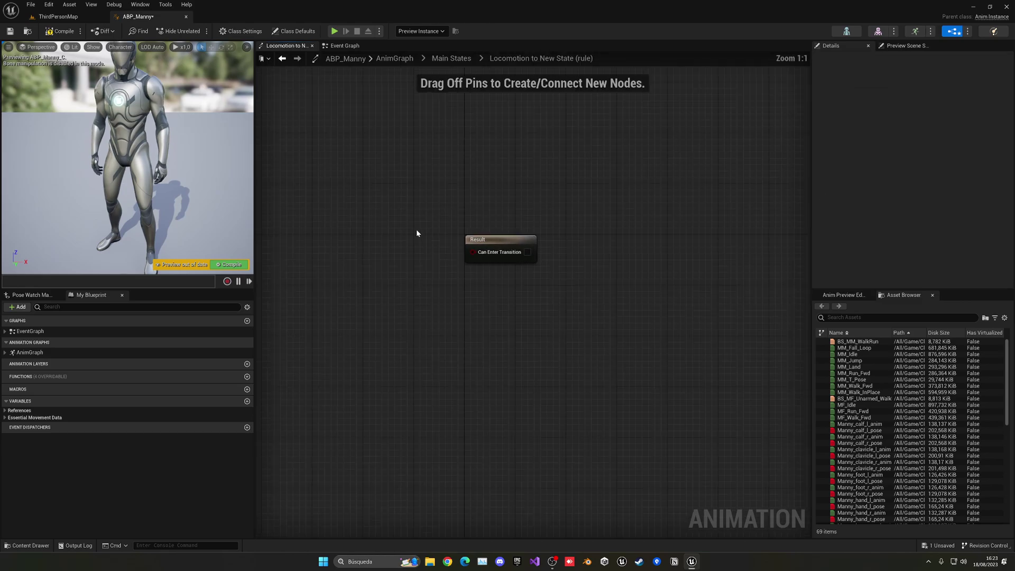
click(247, 401)
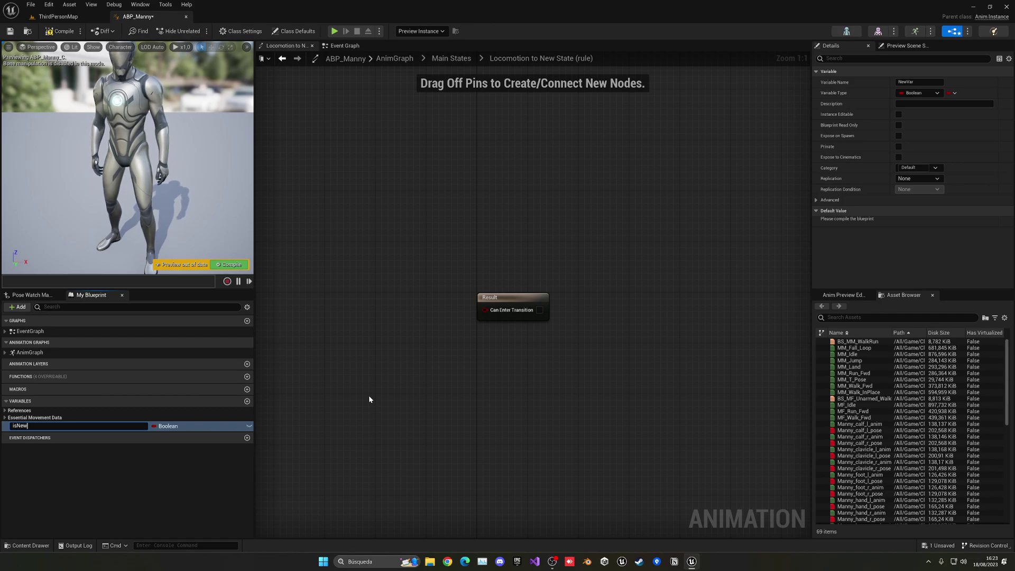
key(Return)
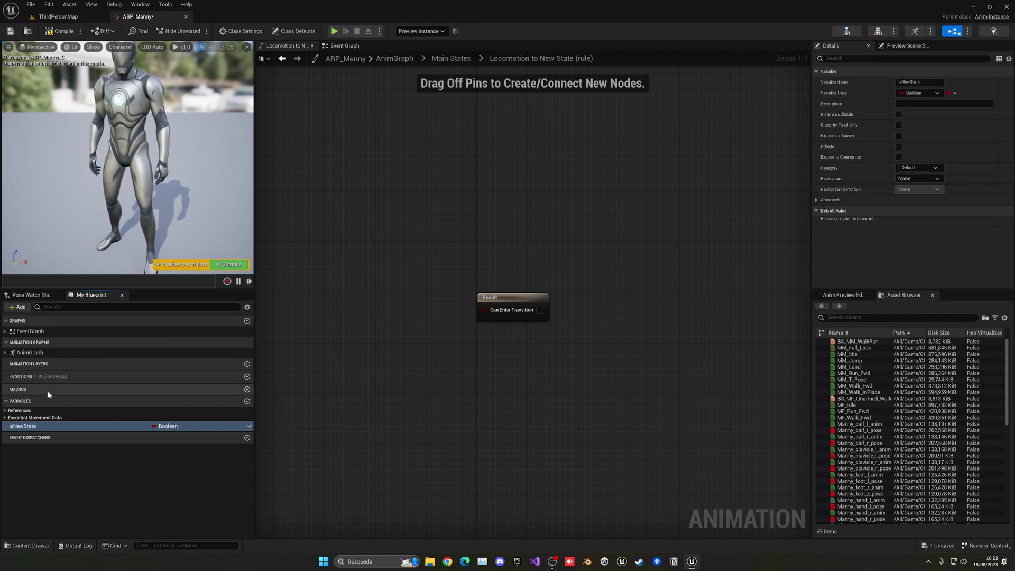
drag(47, 425, 484, 309)
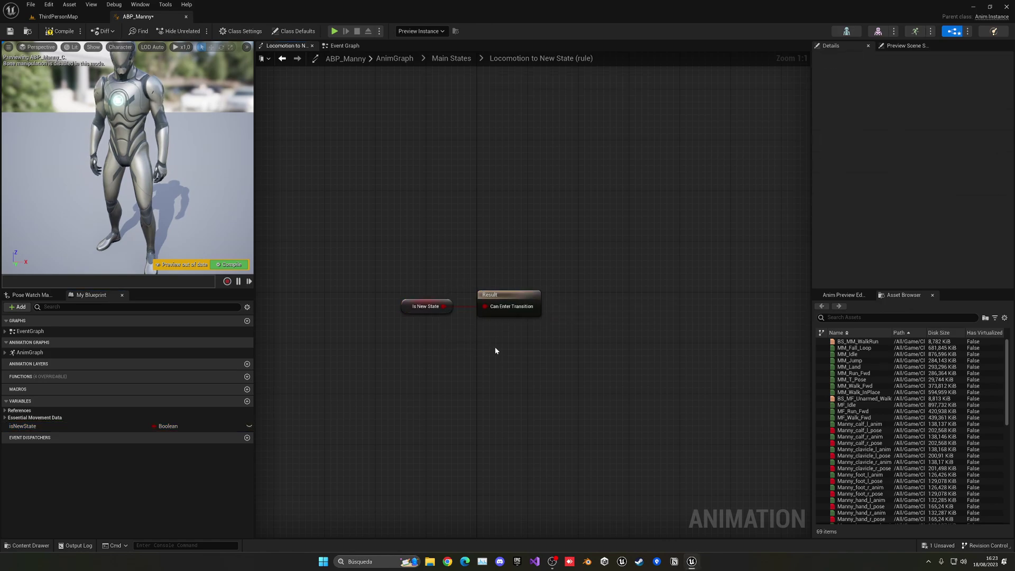
click(450, 58)
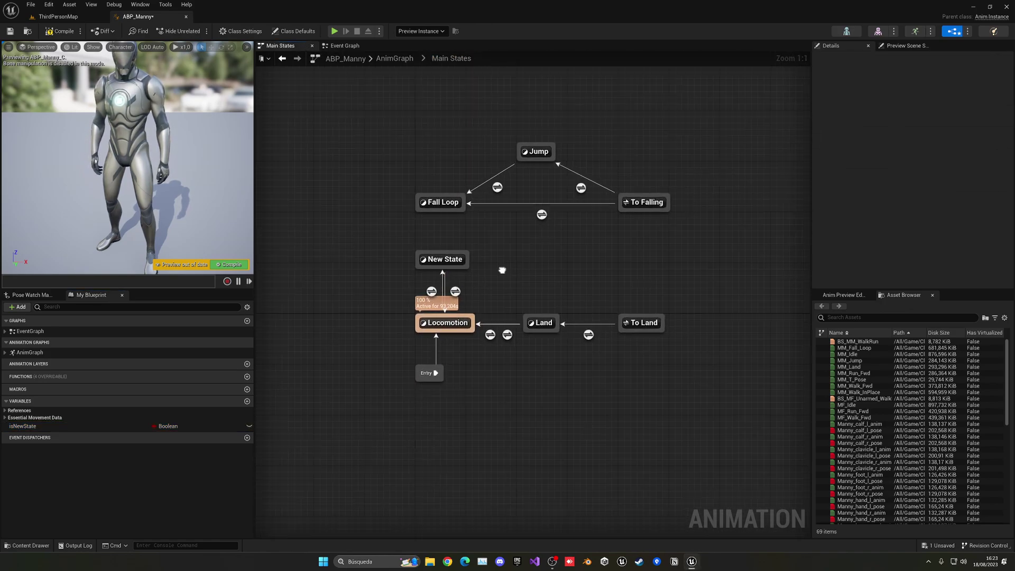
In the New State to Locomotion rule, connect isNewState through a NOT node to Can Enter Transition.
double_click(451, 262)
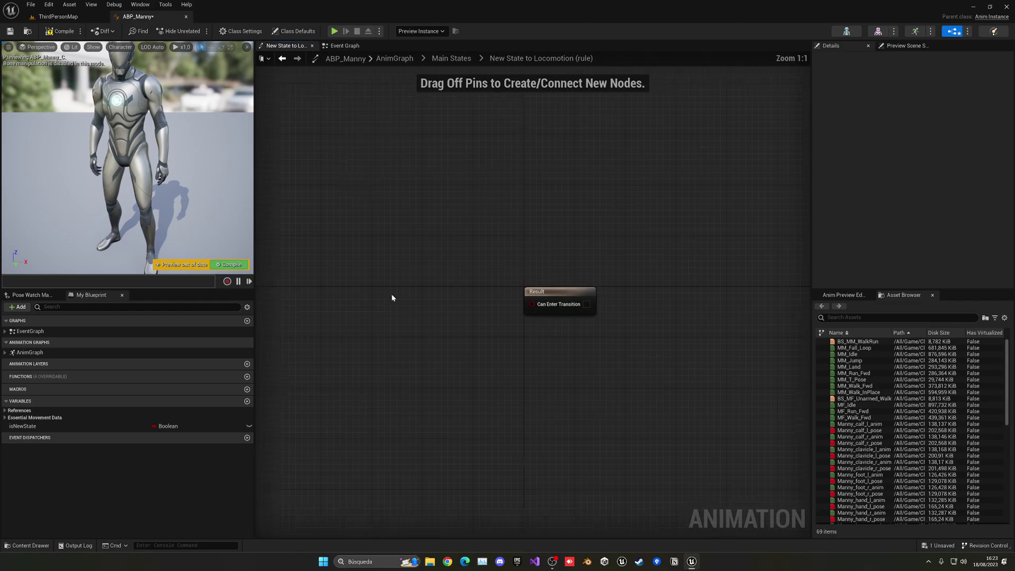
drag(129, 424, 421, 305)
click(379, 316)
text(not bo)
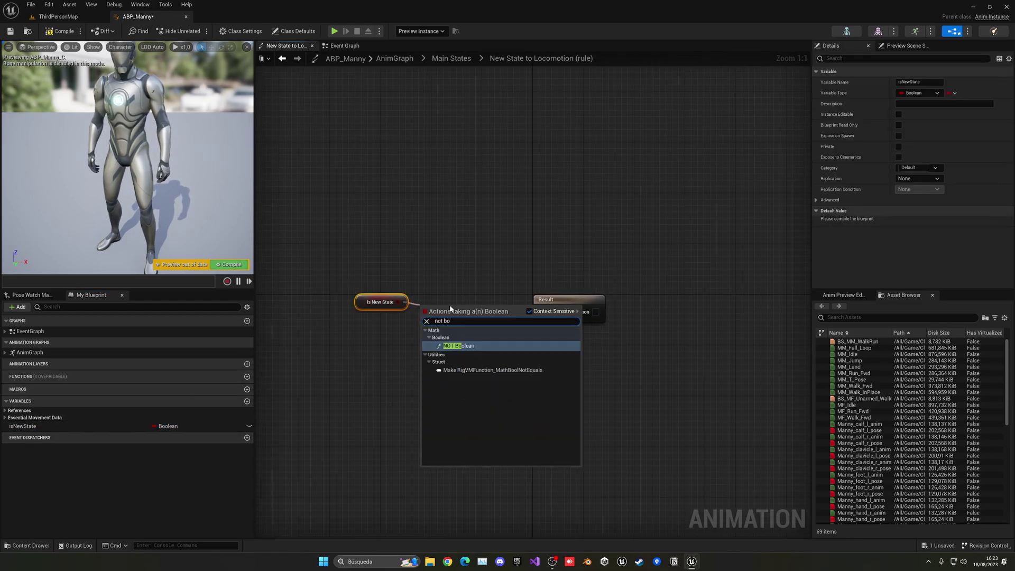
key(Return)
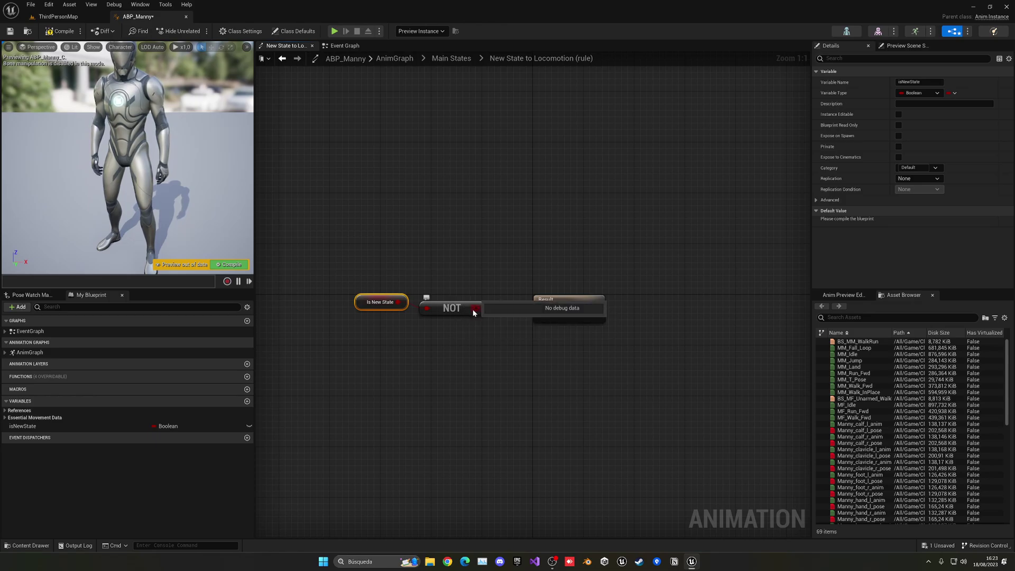
drag(478, 308, 540, 312)
click(462, 60)
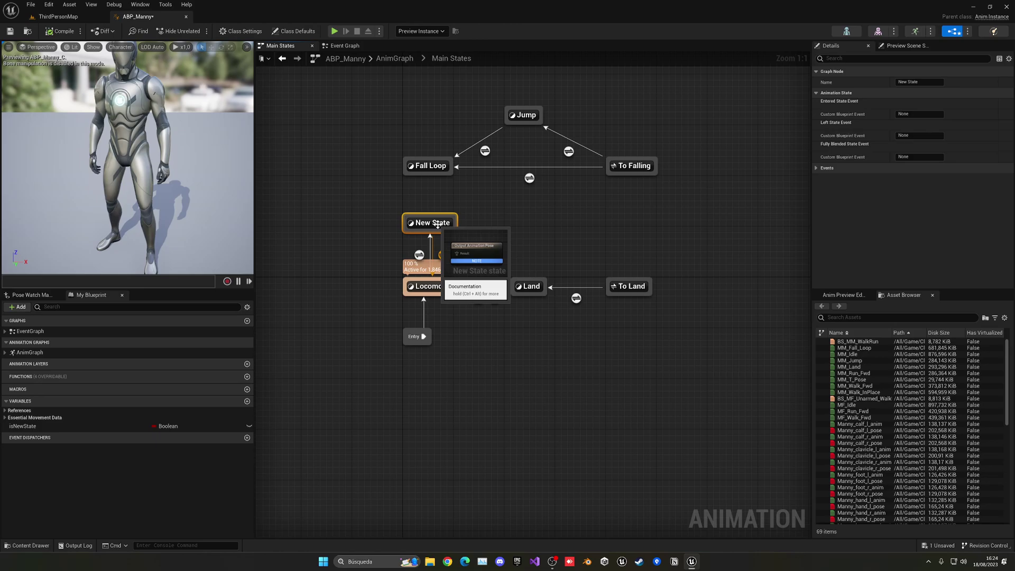
Inside New State, place the MM_Fall_Loop animation and connect it to the Output Animation Pose result.
double_click(442, 222)
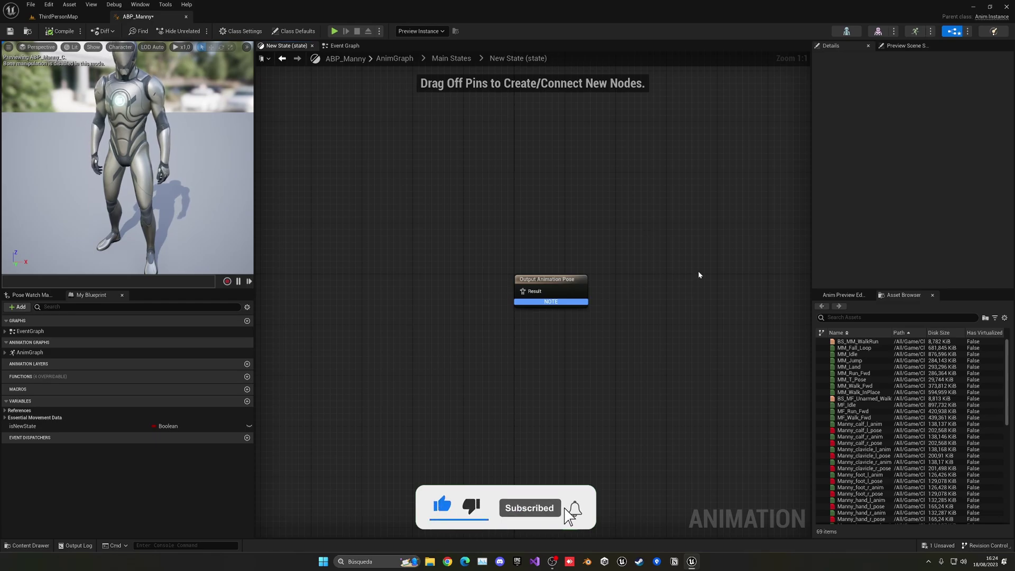
drag(855, 348, 523, 290)
drag(429, 303, 436, 278)
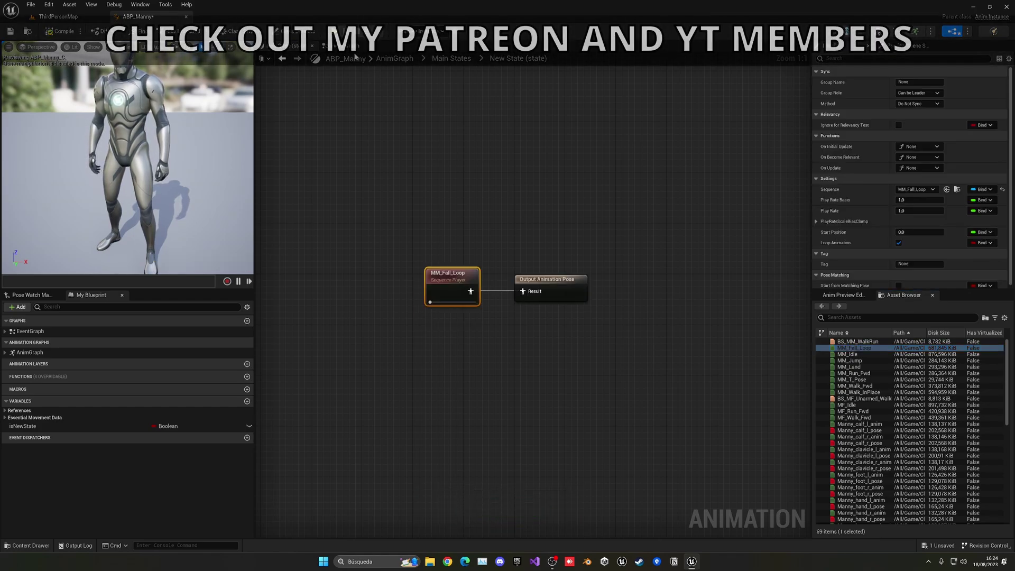
Enable the default value of isNewState and return to the Main States graph to check which state is active.
click(63, 426)
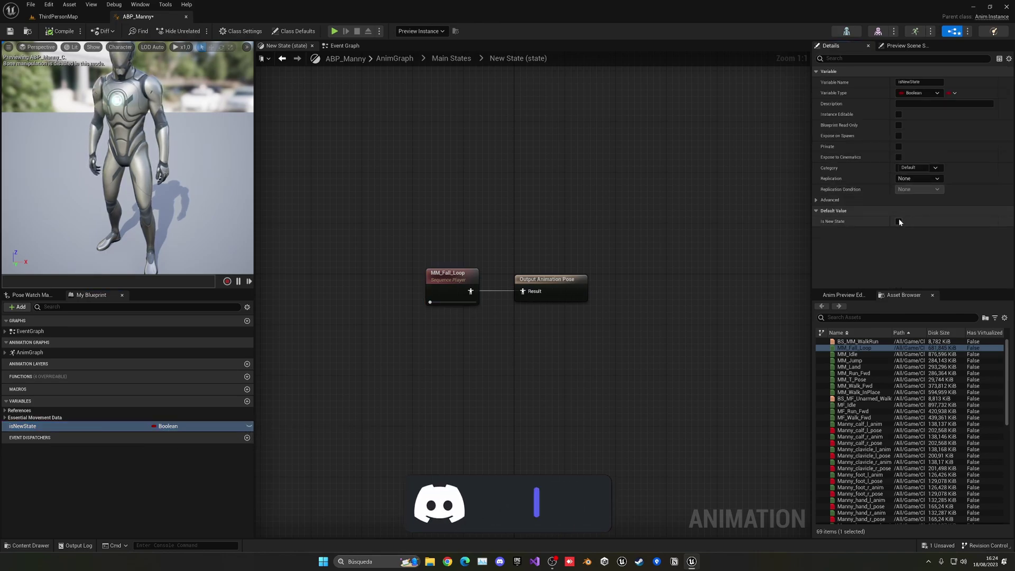
click(898, 222)
click(450, 59)
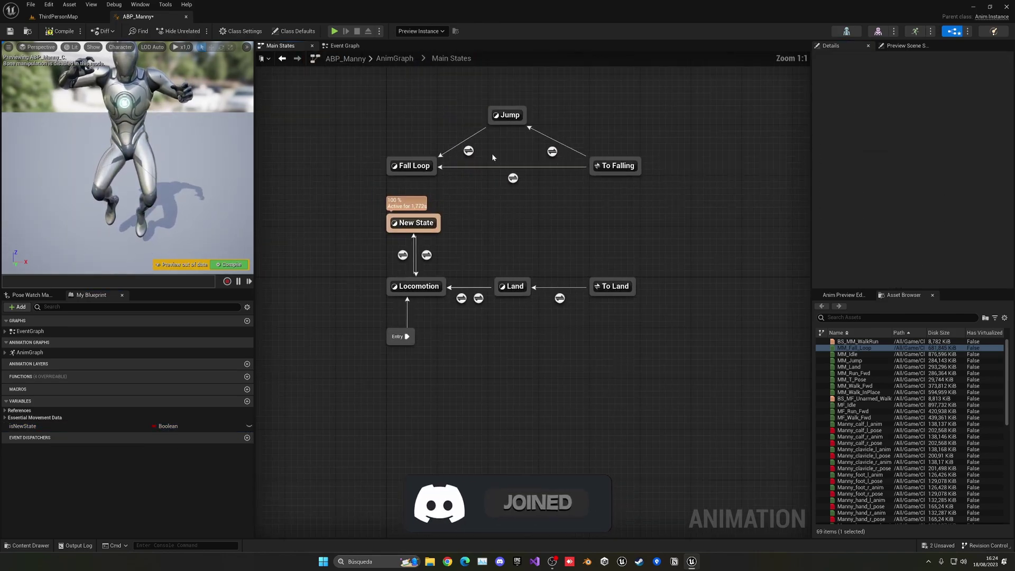
right_drag(493, 154, 526, 178)
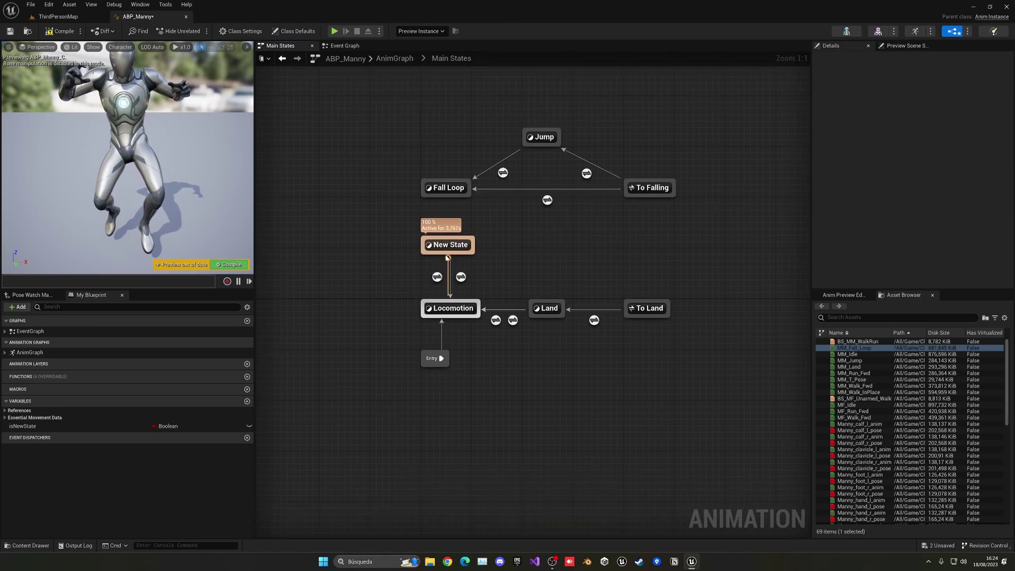
Disable the default value of isNewState and save the animation blueprint.
click(214, 425)
click(899, 221)
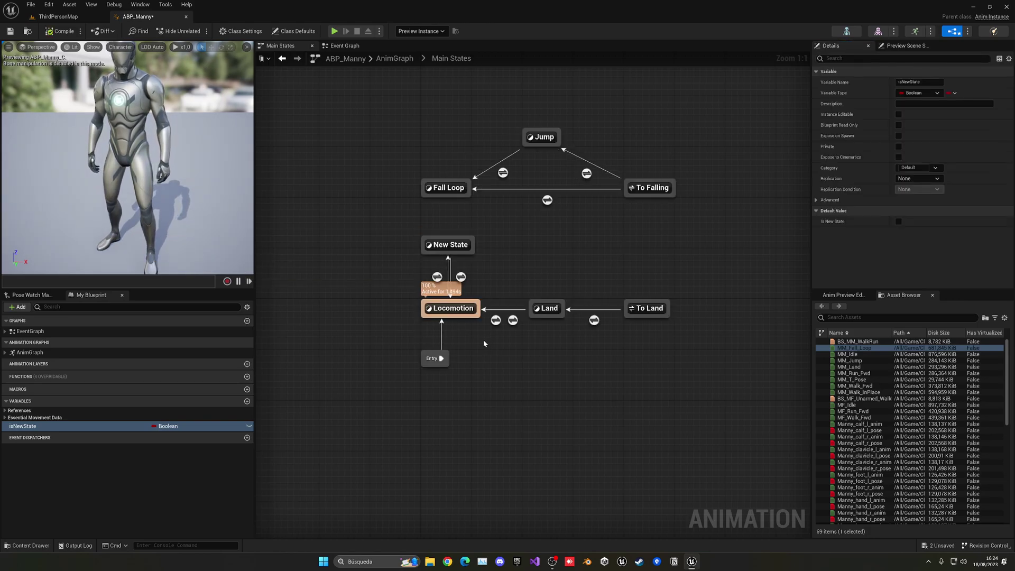
click(10, 33)
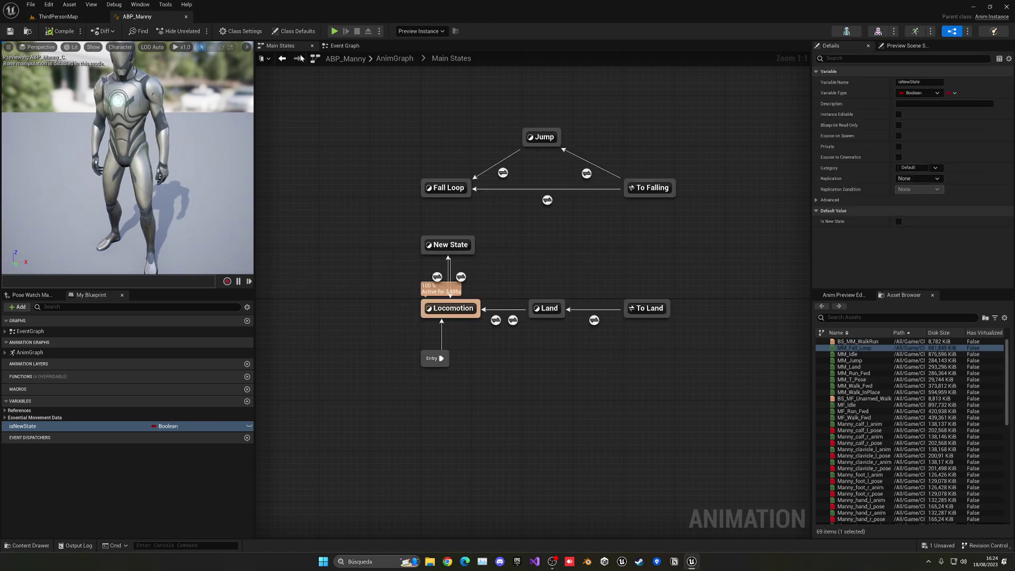
Open the Event Graph of ABP_Manny and examine the nodes around Event Blueprint Update Animation.
click(354, 50)
scroll(259, 140, up, 3)
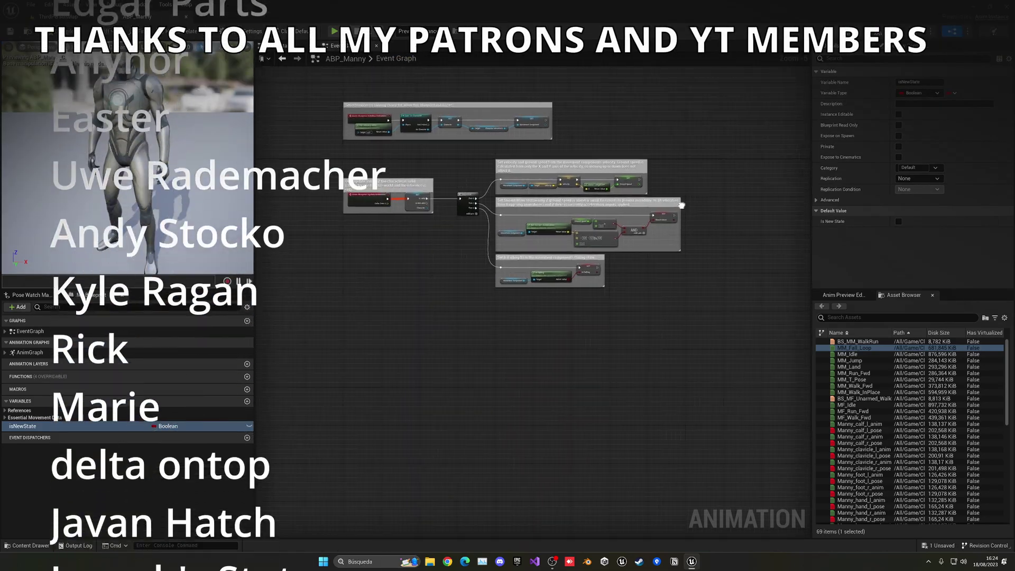
right_drag(509, 272, 507, 302)
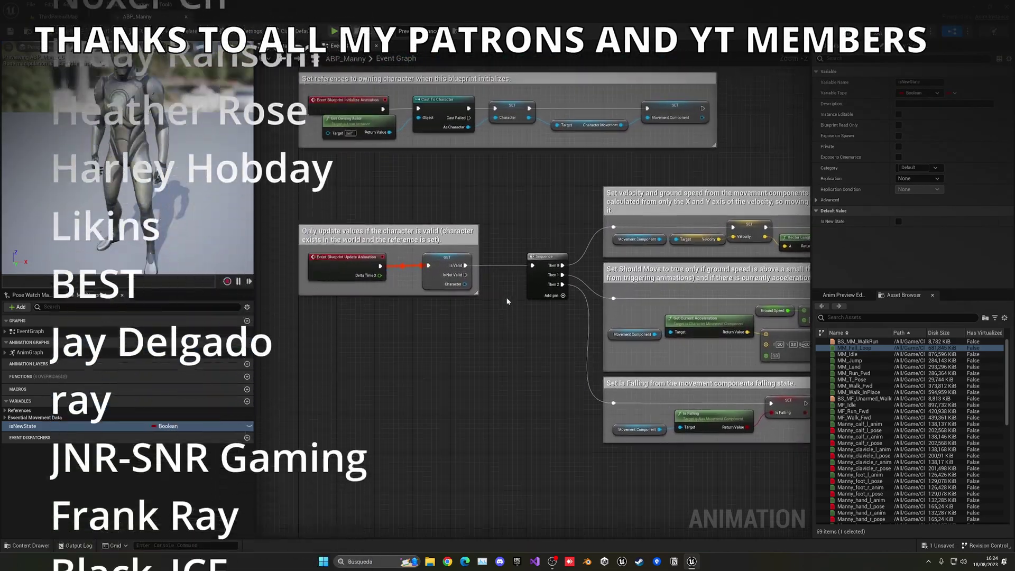